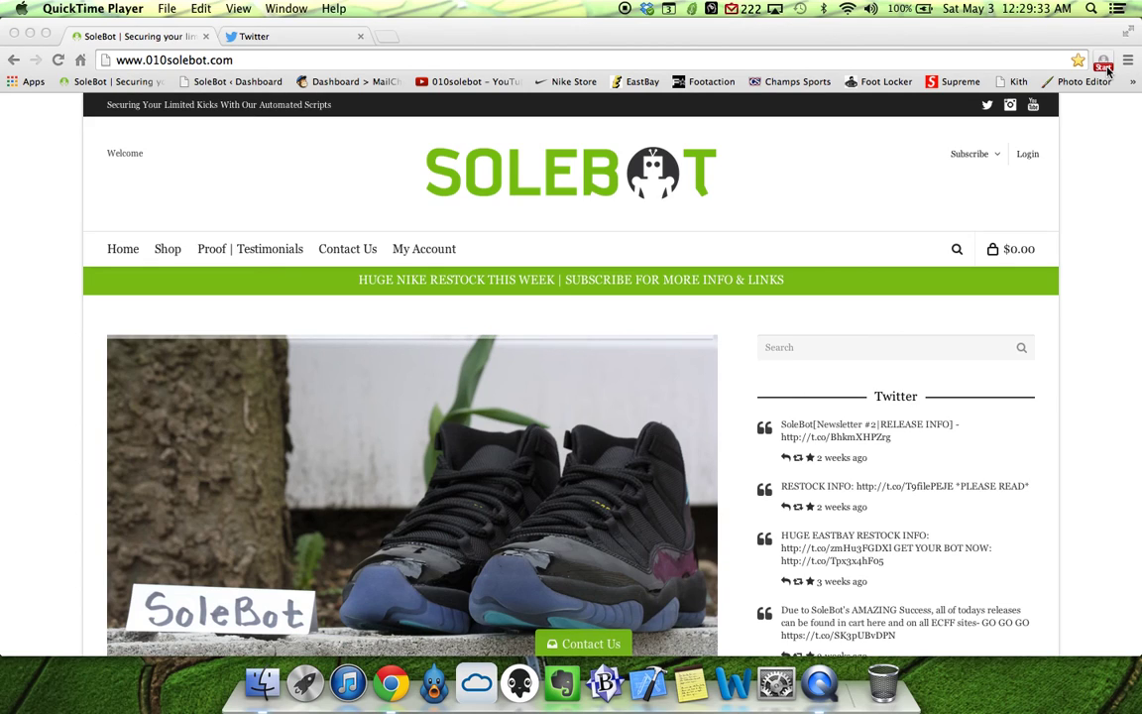
# Open the SoleBot extension popup and go to its settings page.
pyautogui.click(1104, 64)
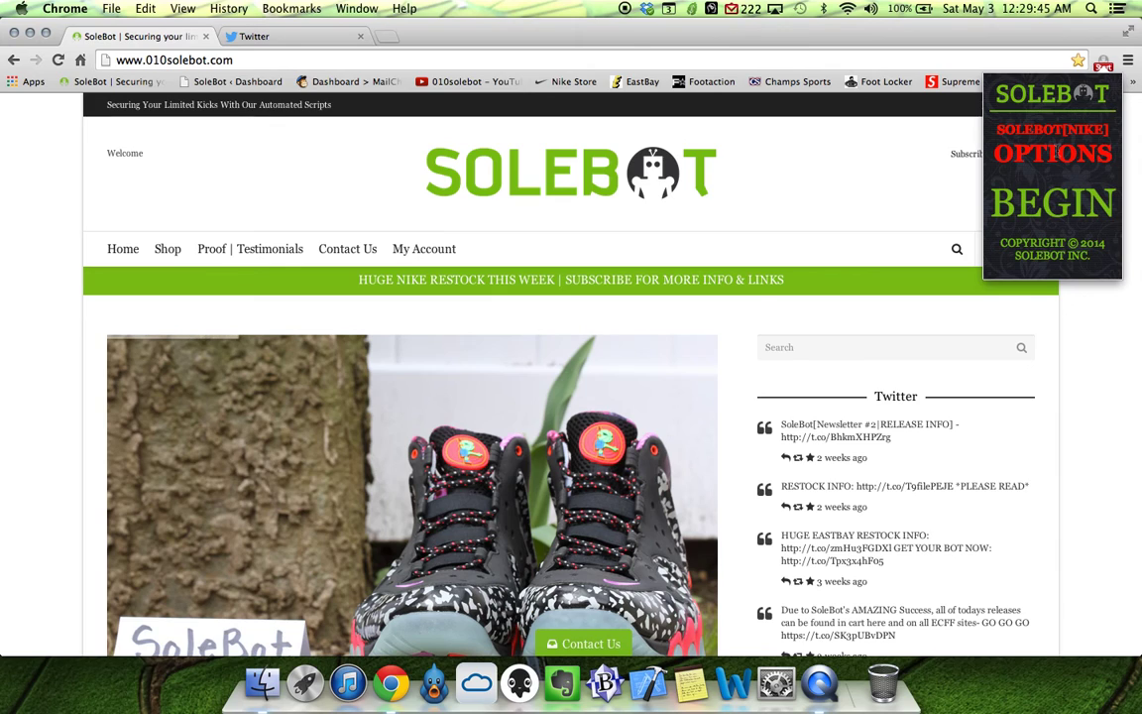
pyautogui.click(1056, 152)
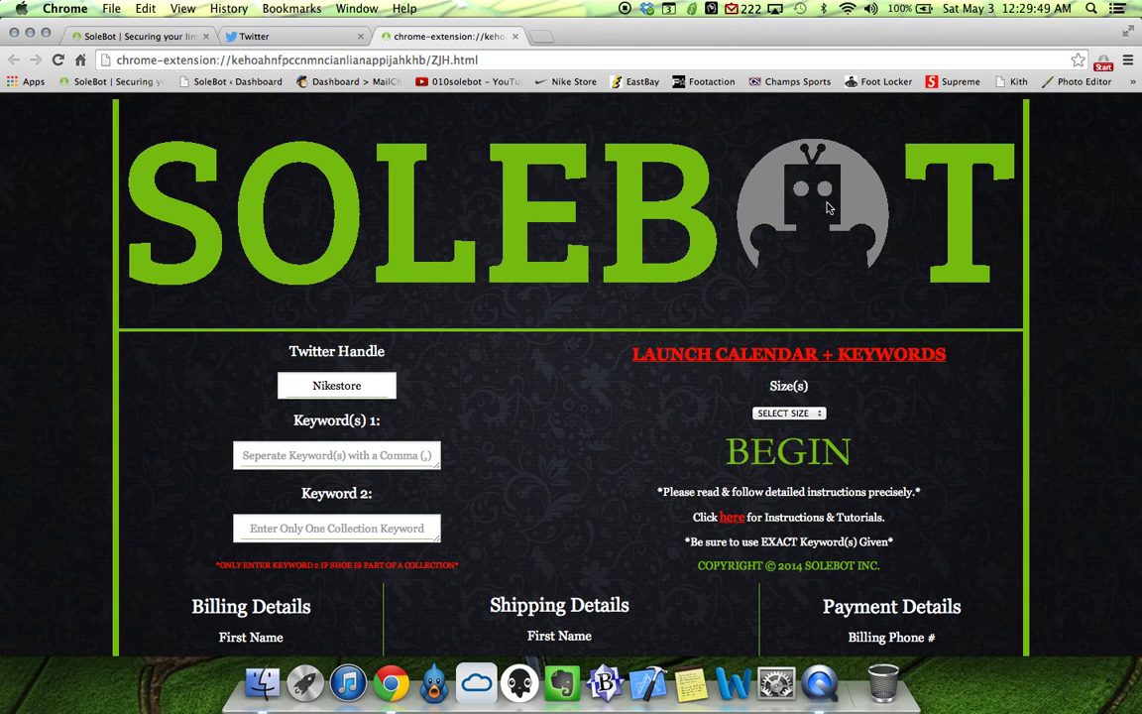
# Scroll down the SoleBot options page to view the handle, keyword and billing fields.
pyautogui.scroll(-2, 510, 262)
pyautogui.scroll(-1, 511, 262)
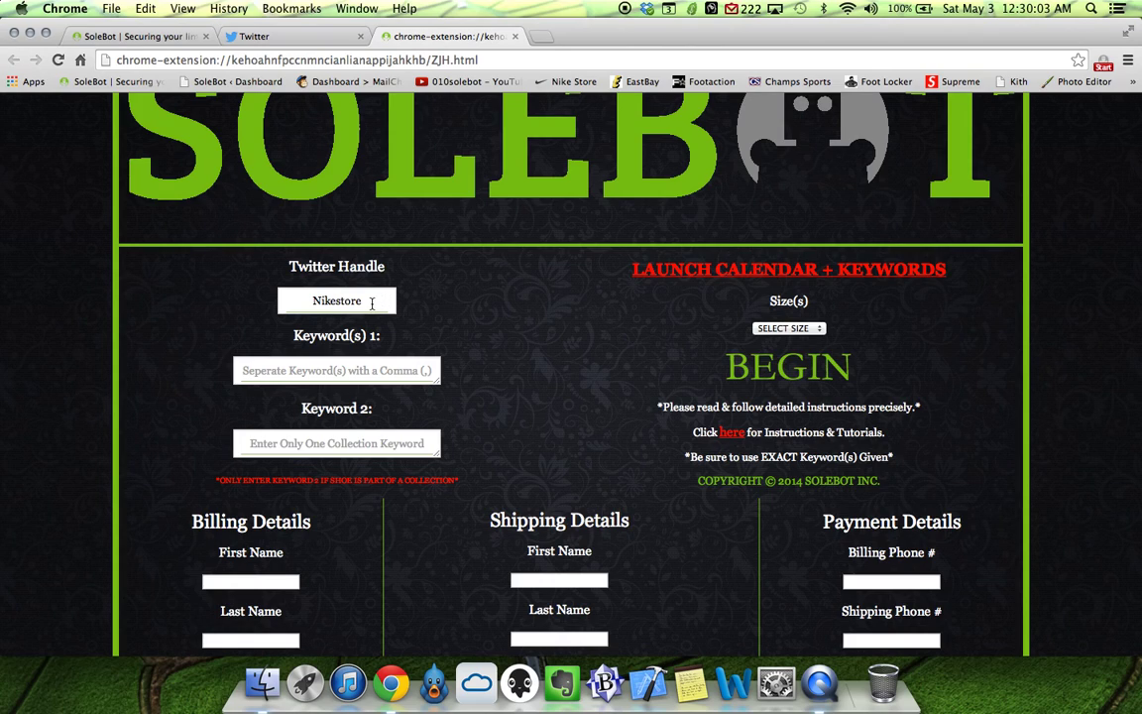
# Replace the Nikestore Twitter handle with solebot and enter LeBron as Keyword(s) 1.
pyautogui.moveTo(370, 302); pyautogui.dragTo(294, 297)
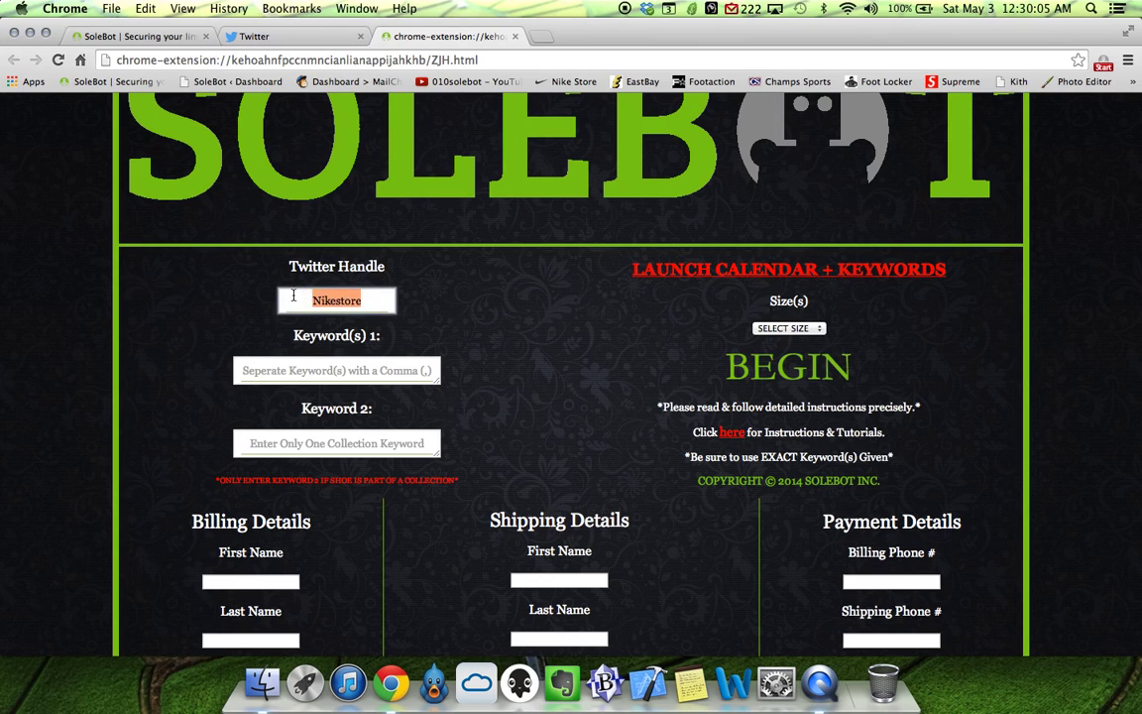
pyautogui.write('solebot')
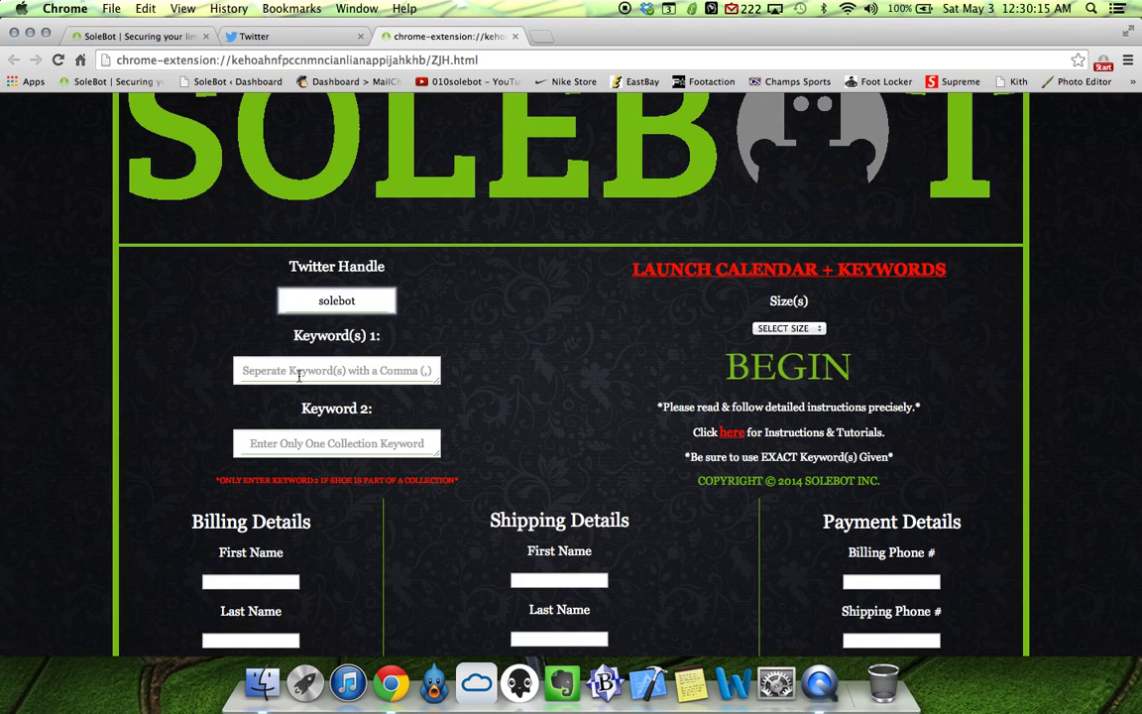
pyautogui.moveTo(439, 381)
pyautogui.mouseDown()
pyautogui.moveTo(461, 404)
pyautogui.moveTo(485, 502)
pyautogui.moveTo(541, 541)
pyautogui.moveTo(443, 423)
pyautogui.moveTo(433, 357)
pyautogui.moveTo(428, 382)
pyautogui.mouseUp()
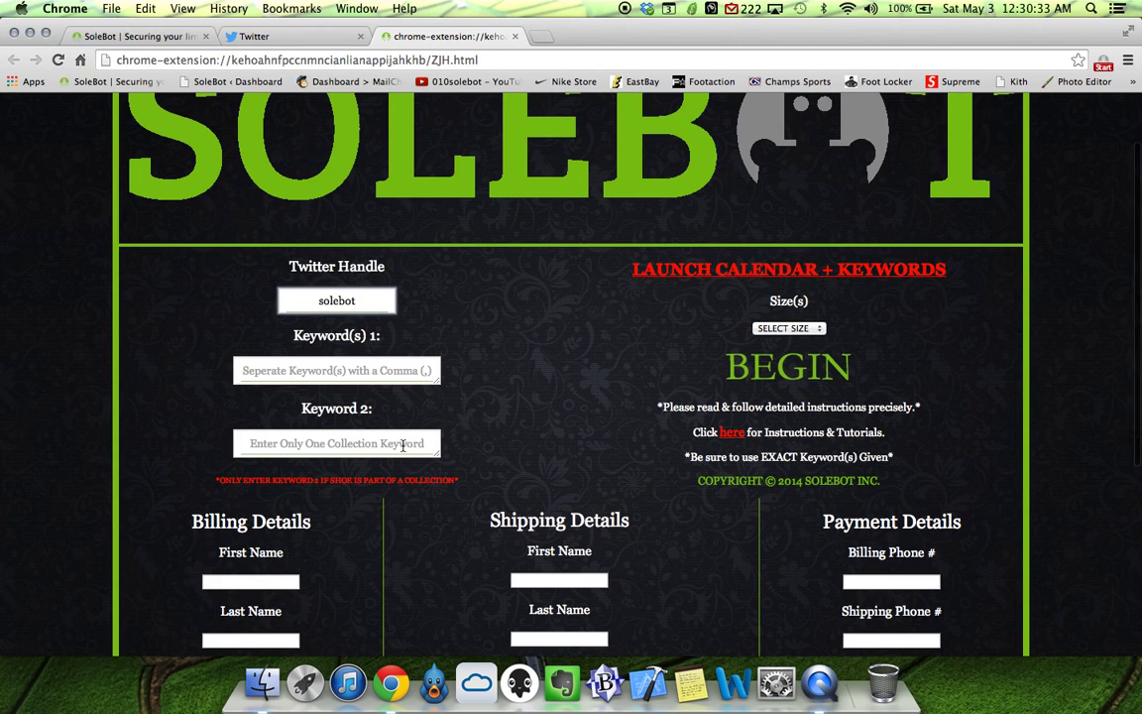
pyautogui.scroll(-1, 404, 446)
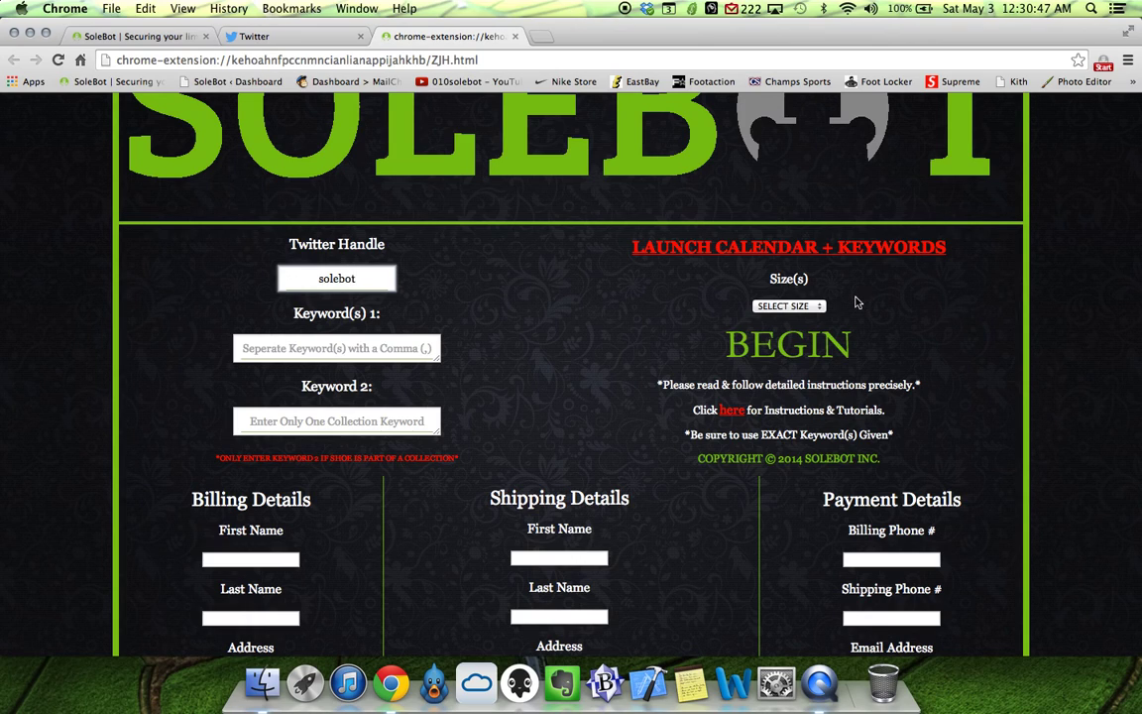
pyautogui.click(335, 347)
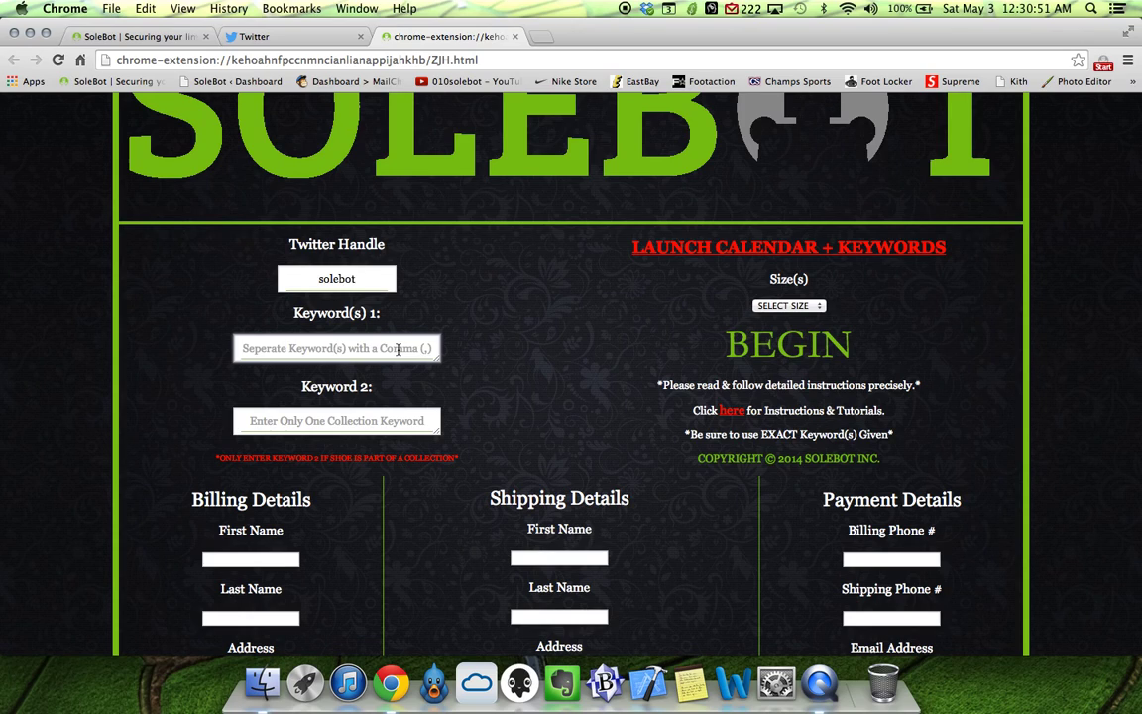
pyautogui.write('LeBron')
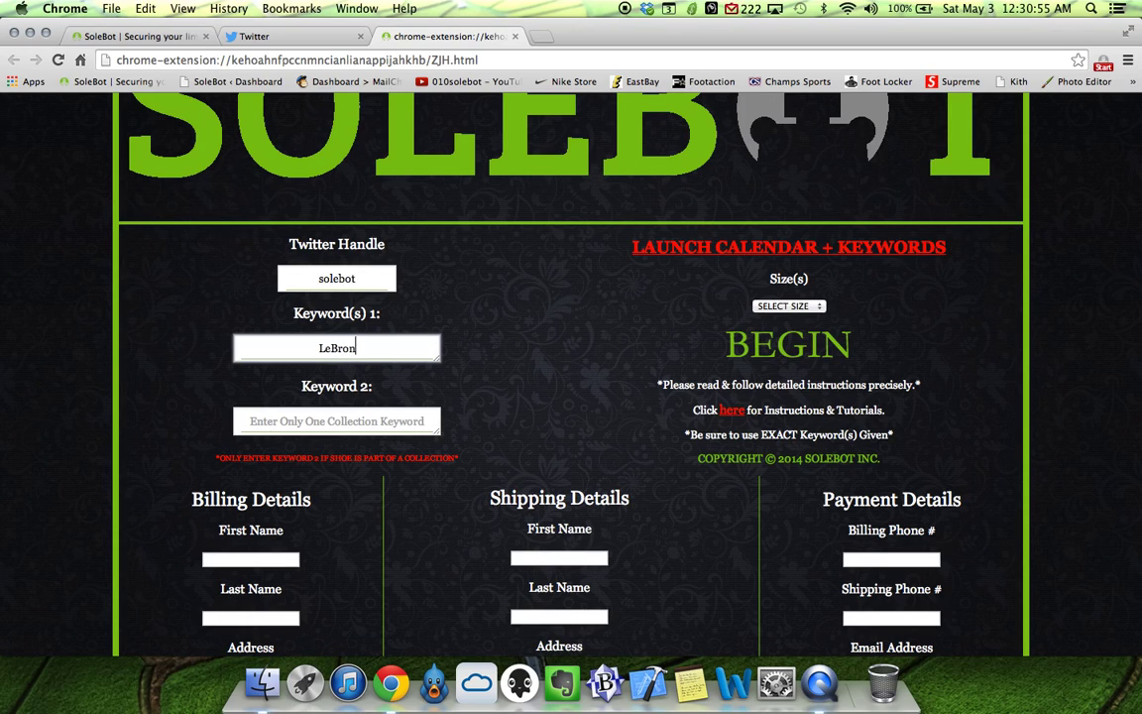
pyautogui.scroll(-2, 436, 337)
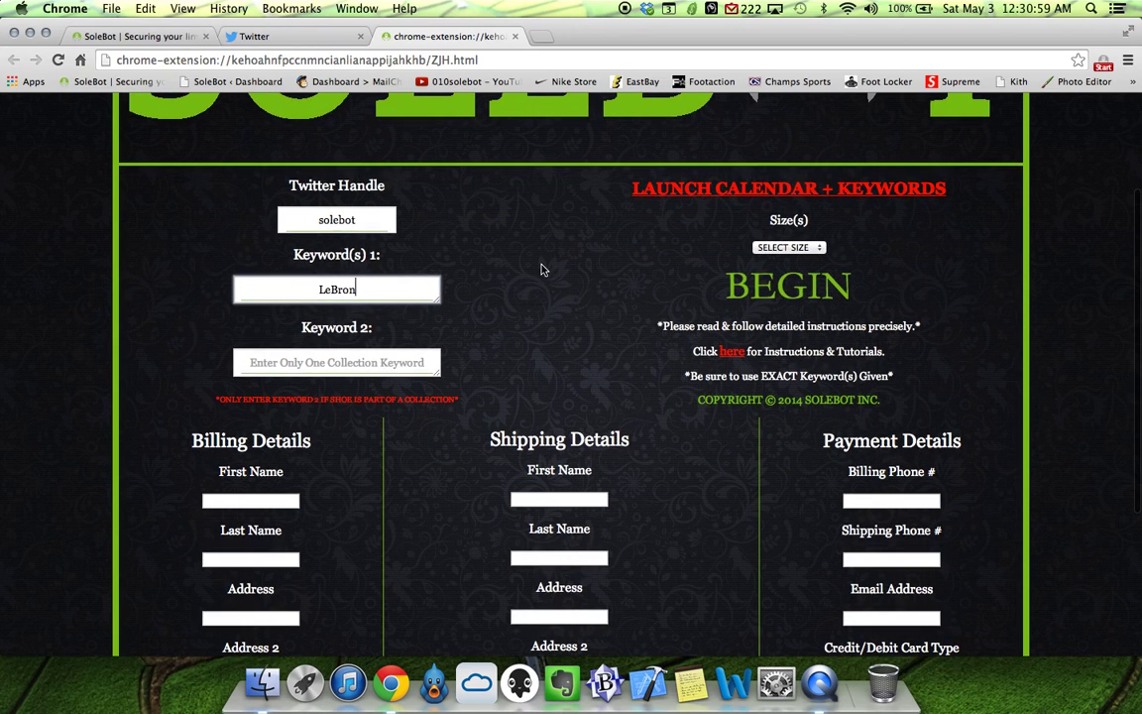
# Pick Size [9.5] from the Select Size dropdown.
pyautogui.click(811, 248)
pyautogui.click(779, 322)
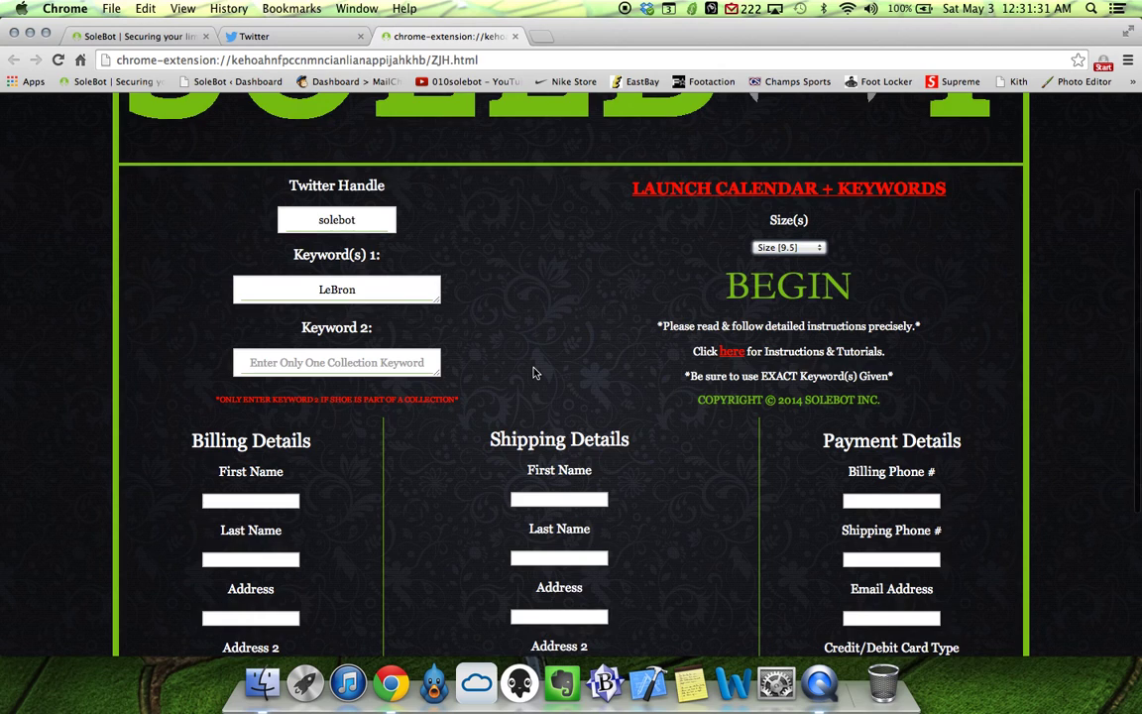
pyautogui.scroll(-5, 506, 352)
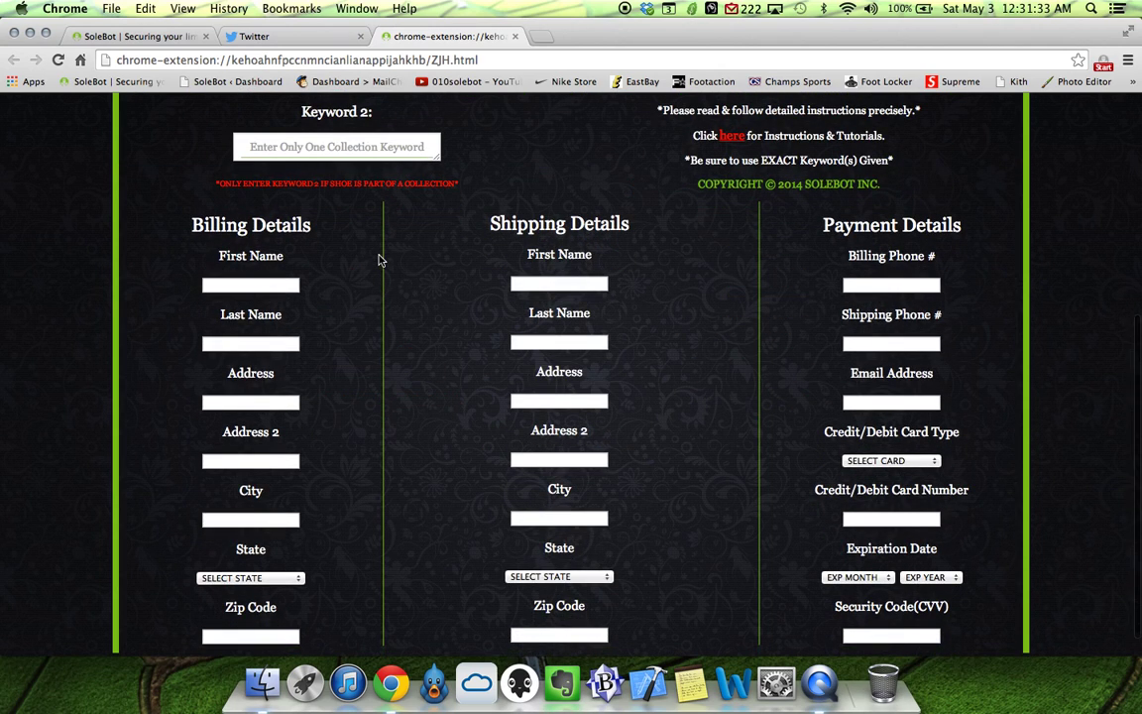
# Fill in the billing first and last name, street address, city, New York state and ZIP.
pyautogui.scroll(-1, 378, 260)
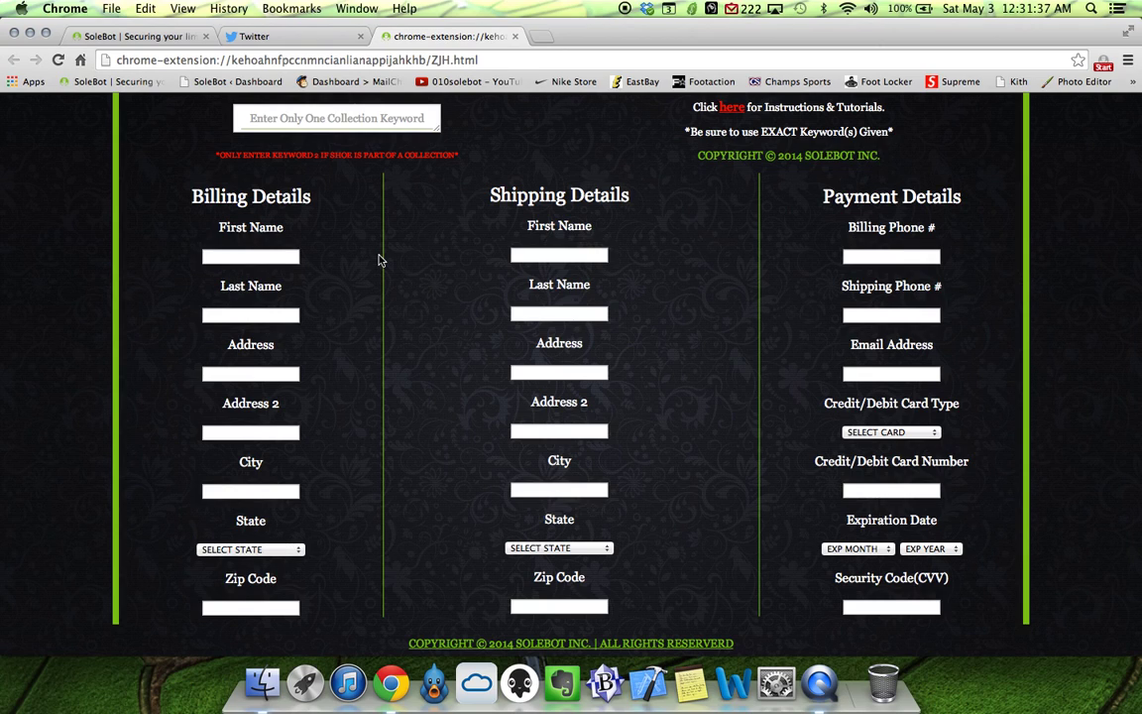
pyautogui.click(280, 257)
pyautogui.write('S')
pyautogui.press('Tab')
pyautogui.write('Bot')
pyautogui.press('Tab')
pyautogui.press('Tab')
pyautogui.press('Tab')
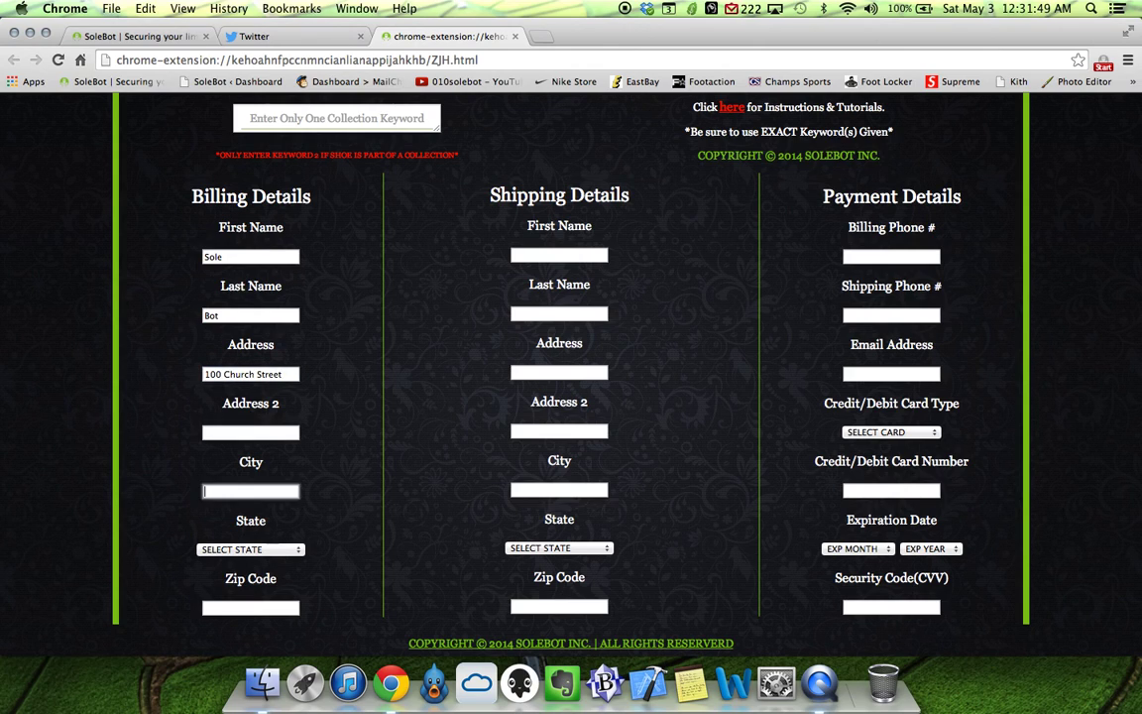
pyautogui.write('New Yoir')
pyautogui.press('Tab')
pyautogui.press('n')
pyautogui.press('space')
pyautogui.press('Down')
pyautogui.press('Down')
pyautogui.press('Down')
pyautogui.press('Down')
pyautogui.press('Down')
pyautogui.press('Return')
pyautogui.press('Tab')
pyautogui.write('11201')
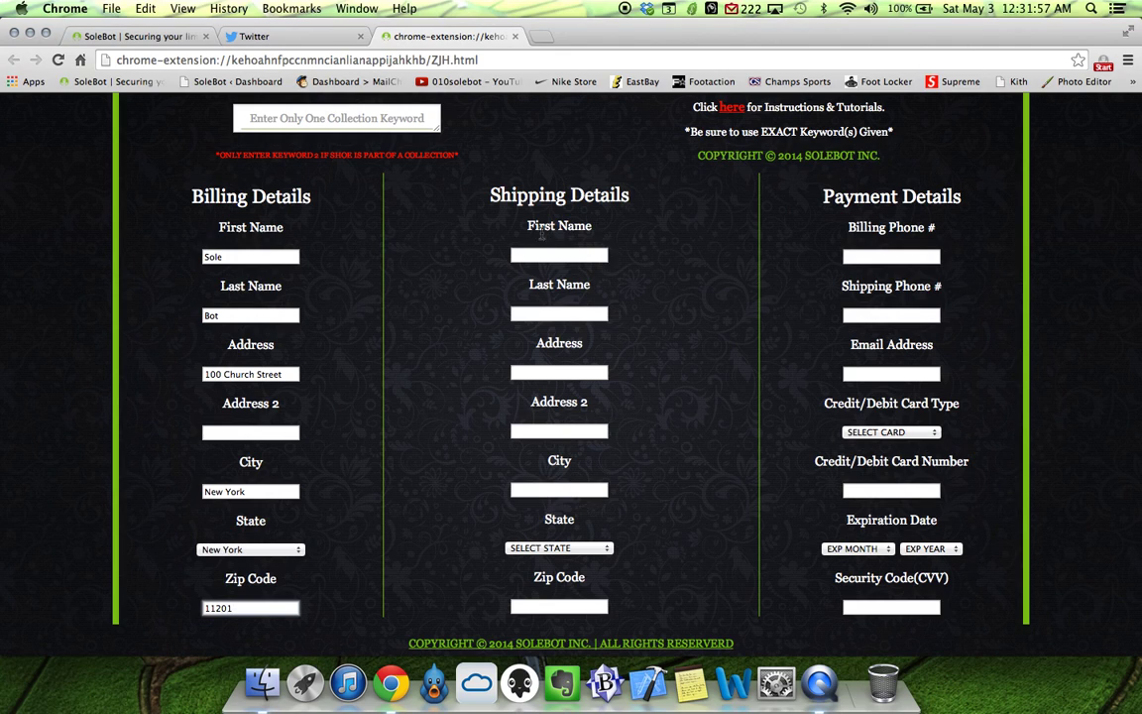
# Fill matching shipping name, address, city, New York state and ZIP, then start the billing phone.
pyautogui.click(517, 255)
pyautogui.write('SoleB')
pyautogui.press('BackSpace')
pyautogui.press('Tab')
pyautogui.write('Bot')
pyautogui.press('Tab')
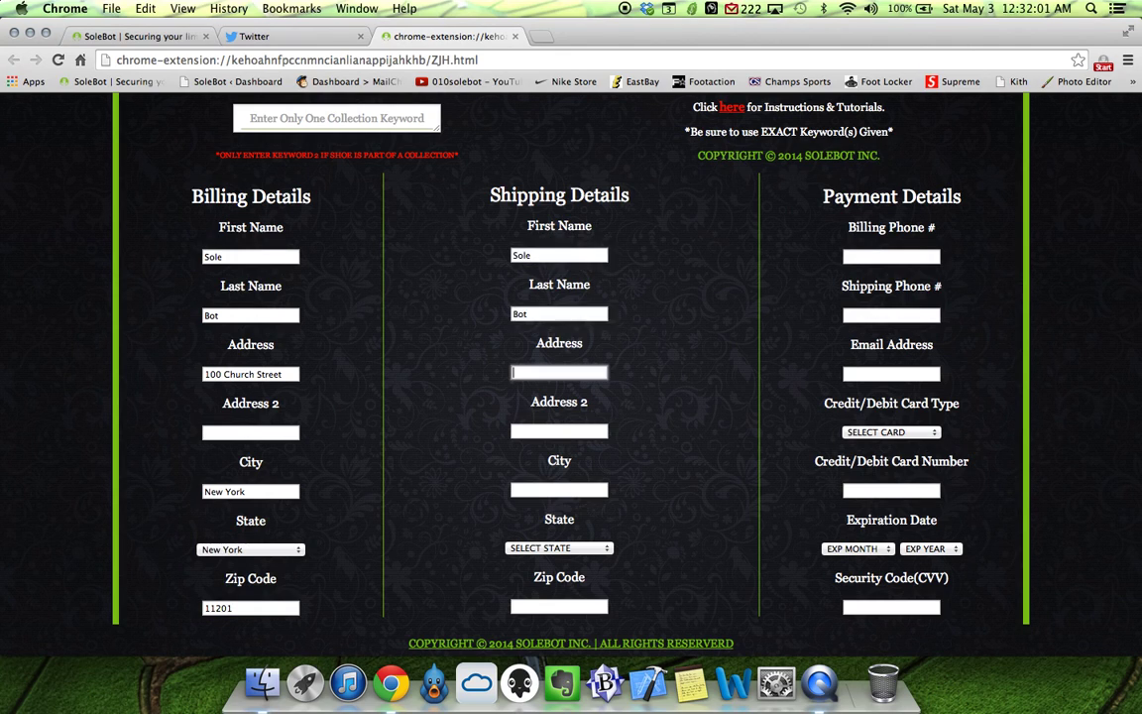
pyautogui.press('Tab')
pyautogui.press('Tab')
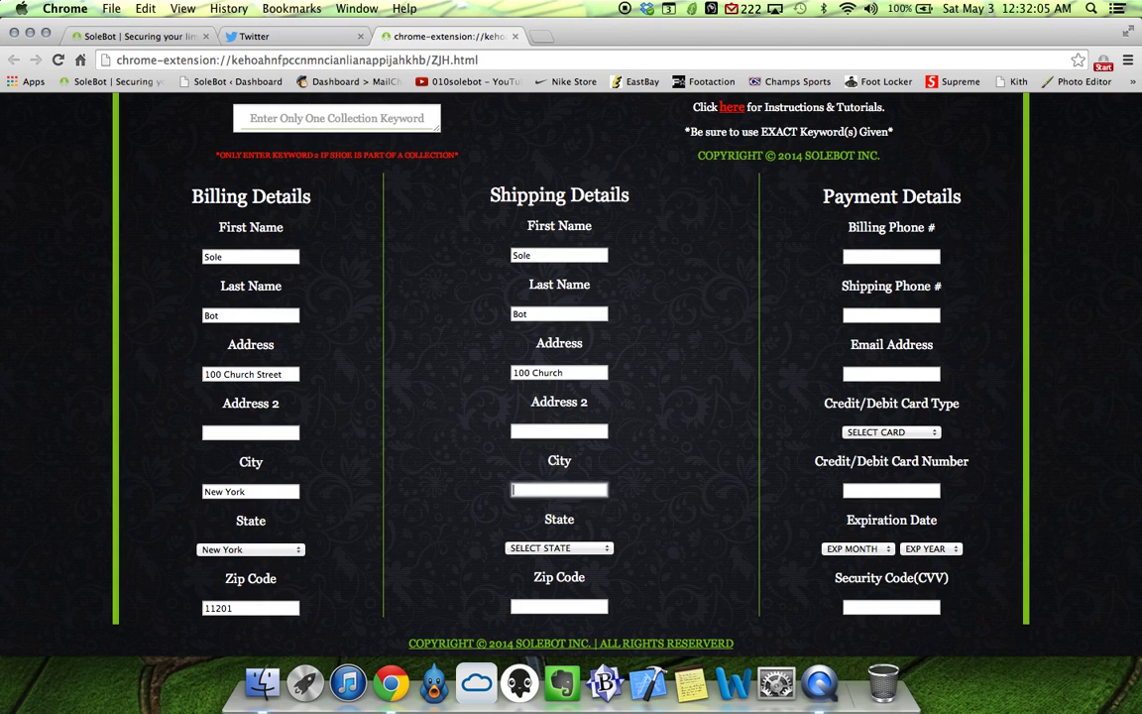
pyautogui.write('New Yo')
pyautogui.press('Tab')
pyautogui.press('space')
pyautogui.press('Down')
pyautogui.press('Down')
pyautogui.press('Down')
pyautogui.press('Down')
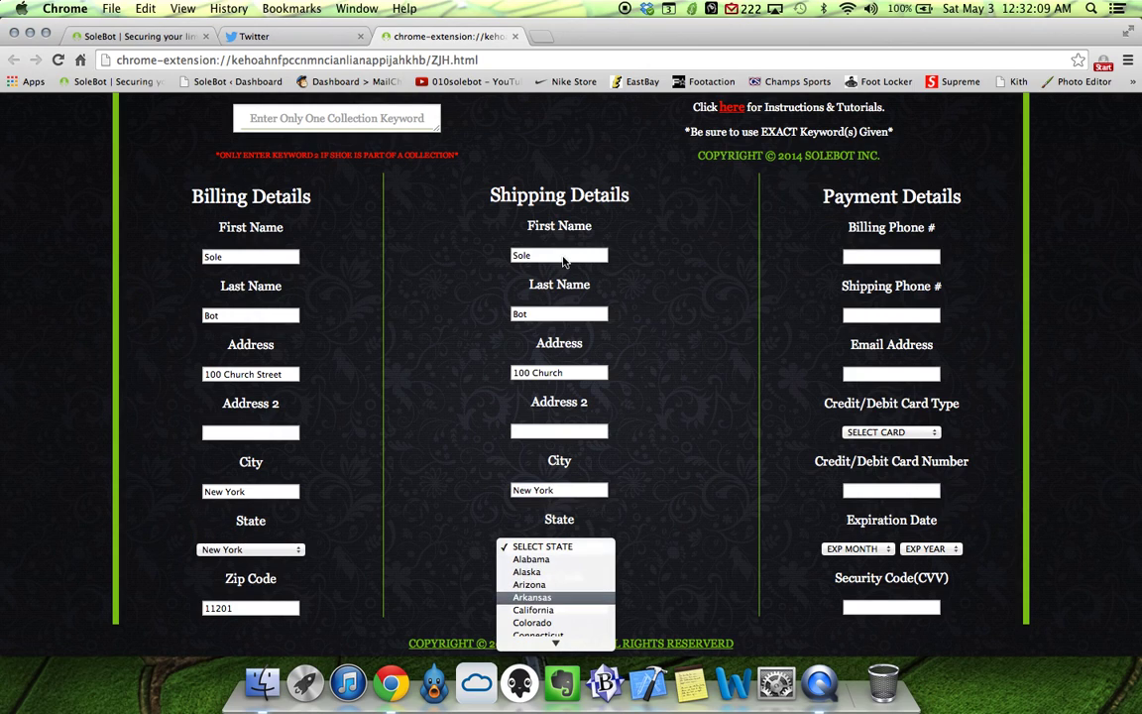
pyautogui.press('n')
pyautogui.press('Down')
pyautogui.press('Down')
pyautogui.press('Down')
pyautogui.press('Down')
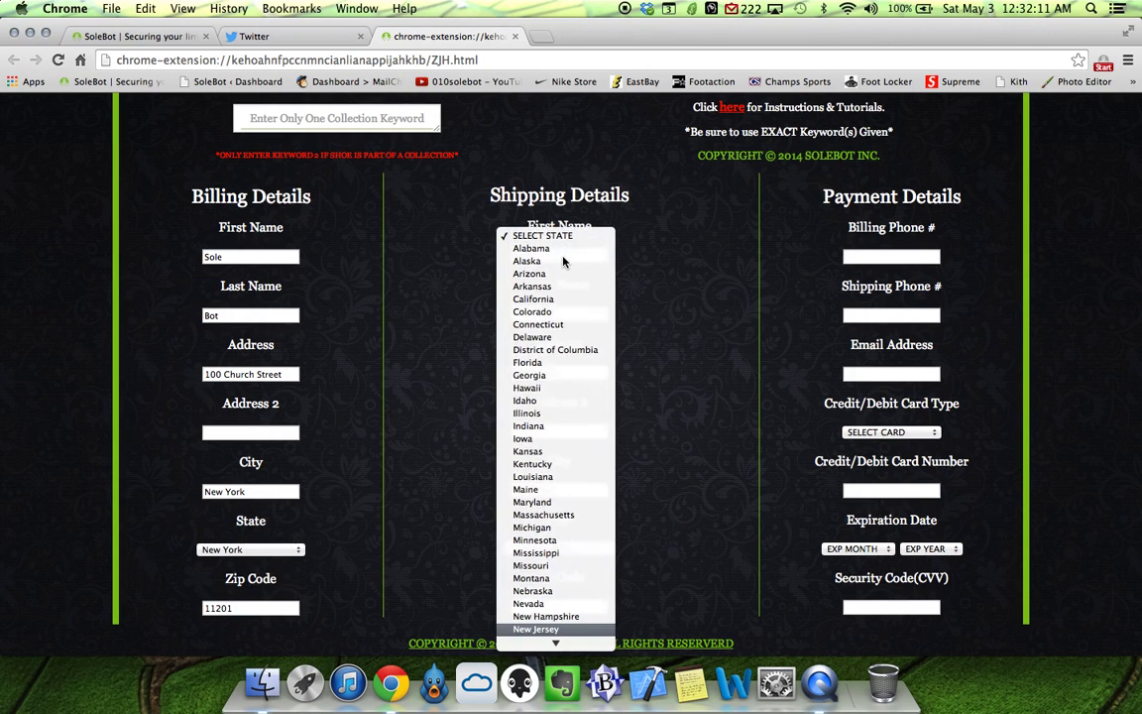
pyautogui.press('Down')
pyautogui.press('Return')
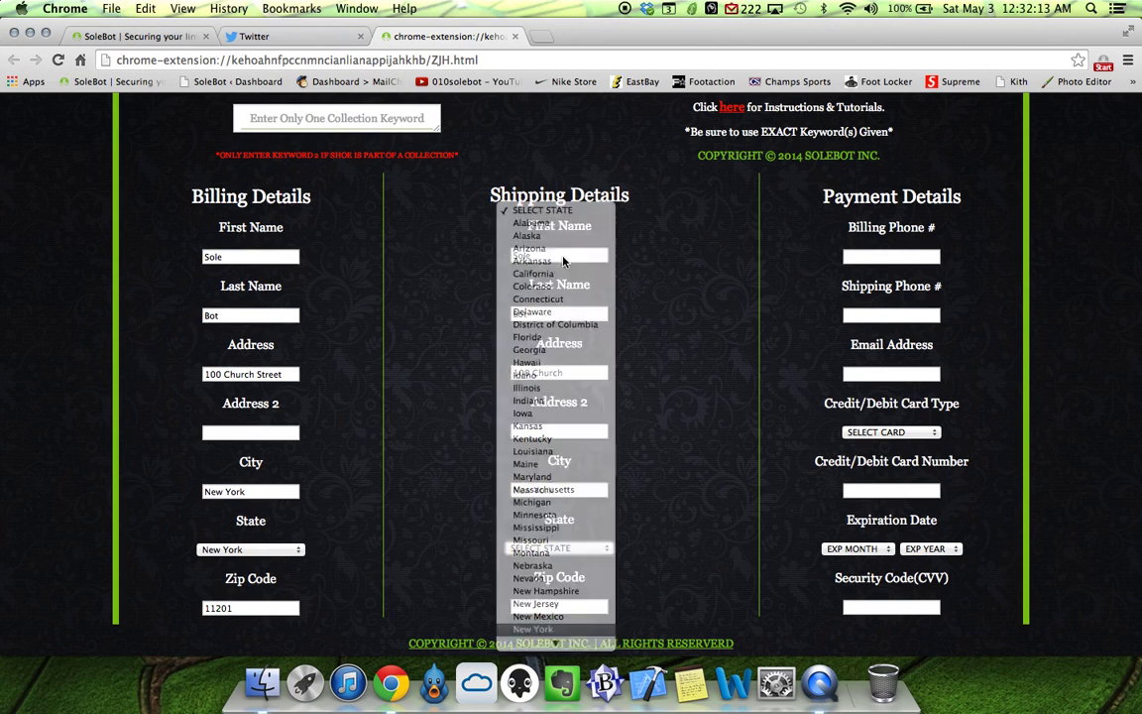
pyautogui.press('Tab')
pyautogui.write('11201')
pyautogui.press('Tab')
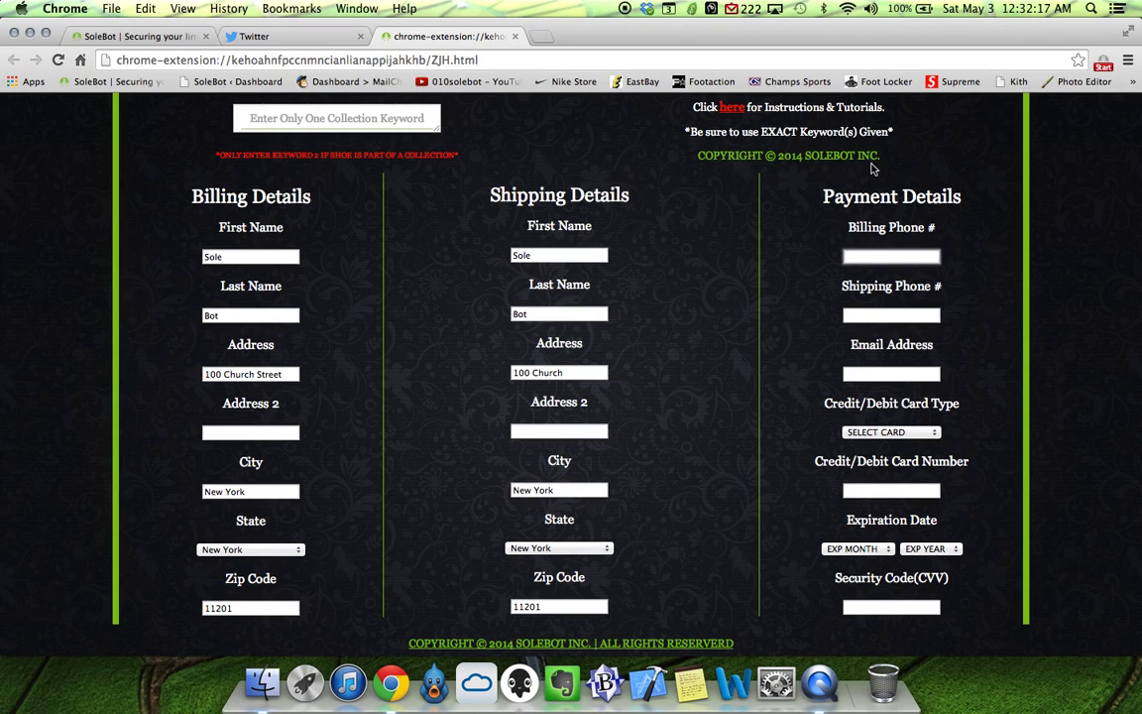
# Enter the shipping phone and e-mail address, choose Visa as card type, and enter the card number.
pyautogui.click(891, 315)
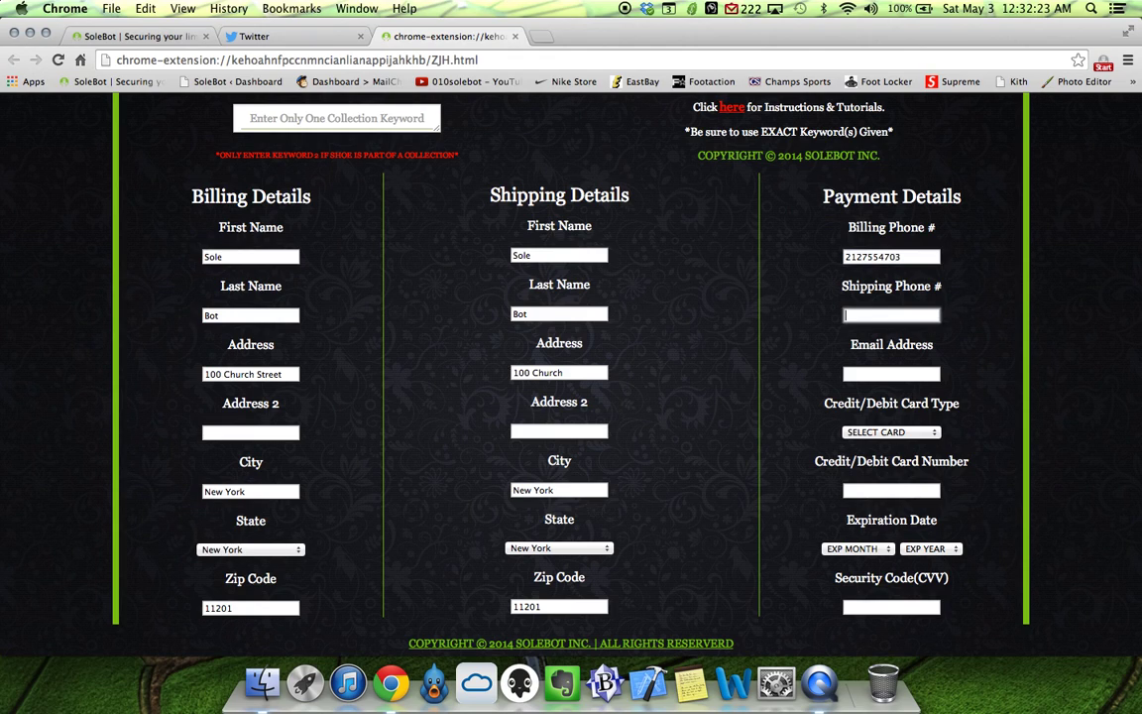
pyautogui.write('554703')
pyautogui.click(892, 374)
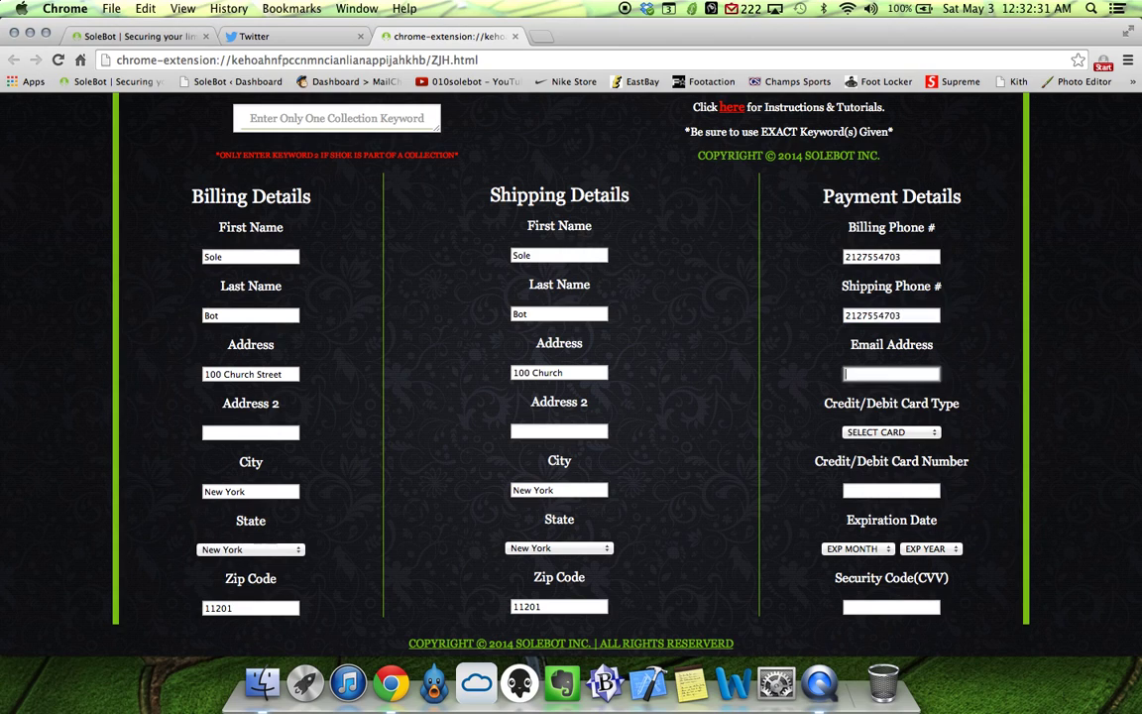
pyautogui.press('Tab')
pyautogui.press('space')
pyautogui.press('Down')
pyautogui.press('Return')
pyautogui.press('Tab')
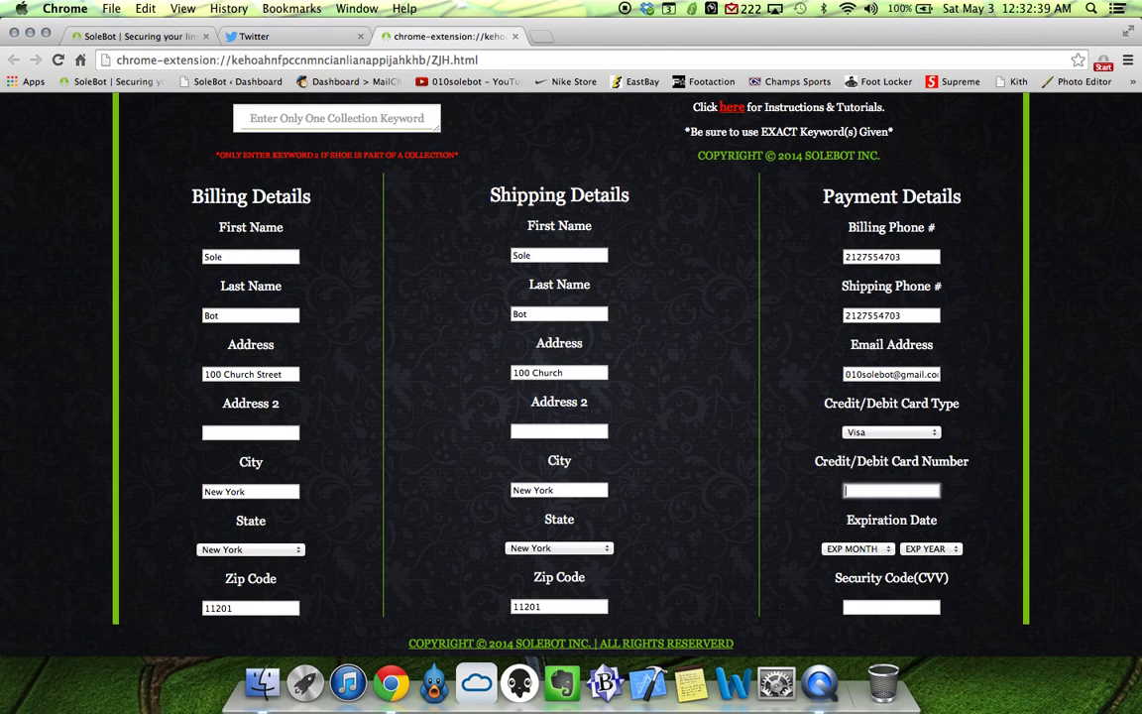
pyautogui.write('1234123412341234')
# Set the card expiry to month 4, year 2016, and enter the security code.
pyautogui.press('Tab')
pyautogui.press('space')
pyautogui.press('Down')
pyautogui.press('Down')
pyautogui.press('Down')
pyautogui.press('Down')
pyautogui.press('Return')
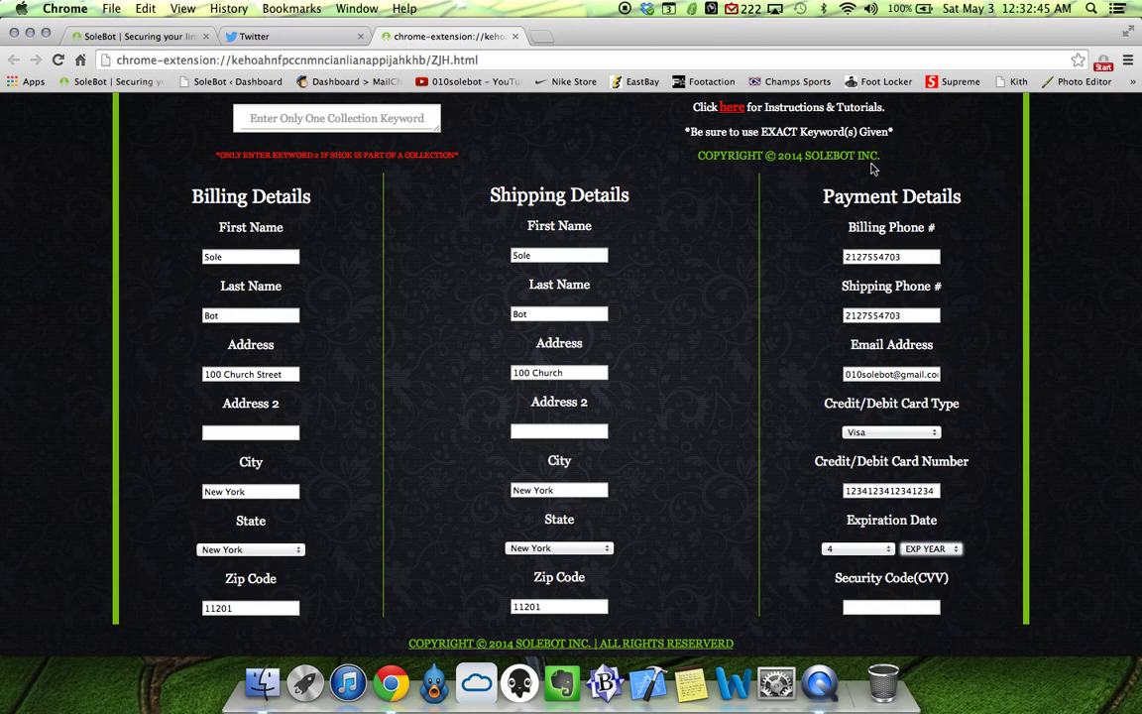
pyautogui.press('Tab')
pyautogui.press('space')
pyautogui.press('Down')
pyautogui.press('Down')
pyautogui.press('Down')
pyautogui.press('Return')
pyautogui.press('Tab')
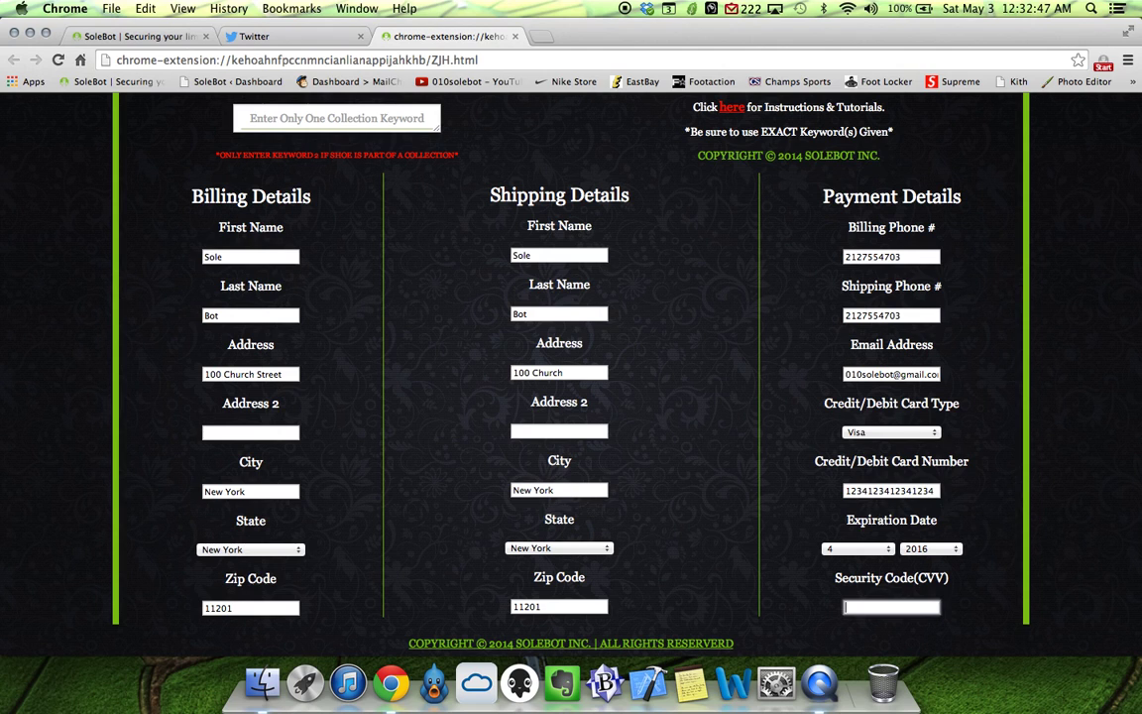
pyautogui.write('123')
# Click BEGIN at the top of the options page to start the bot, then go to Twitter.
pyautogui.scroll(8, 594, 334)
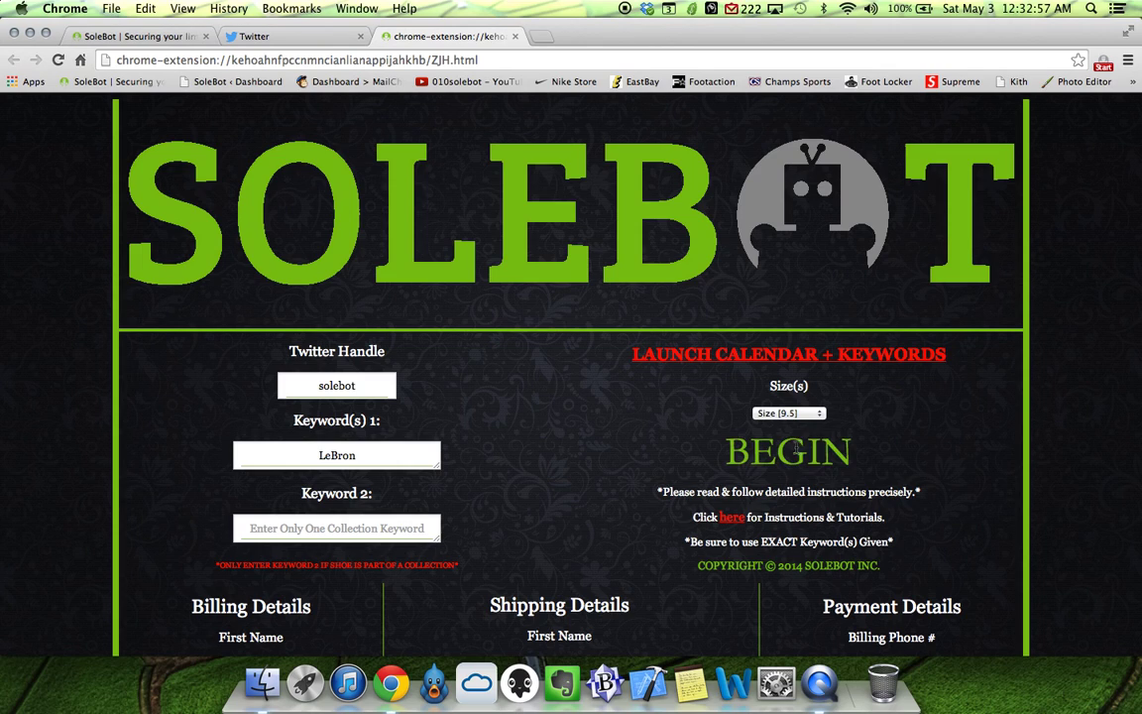
pyautogui.click(797, 451)
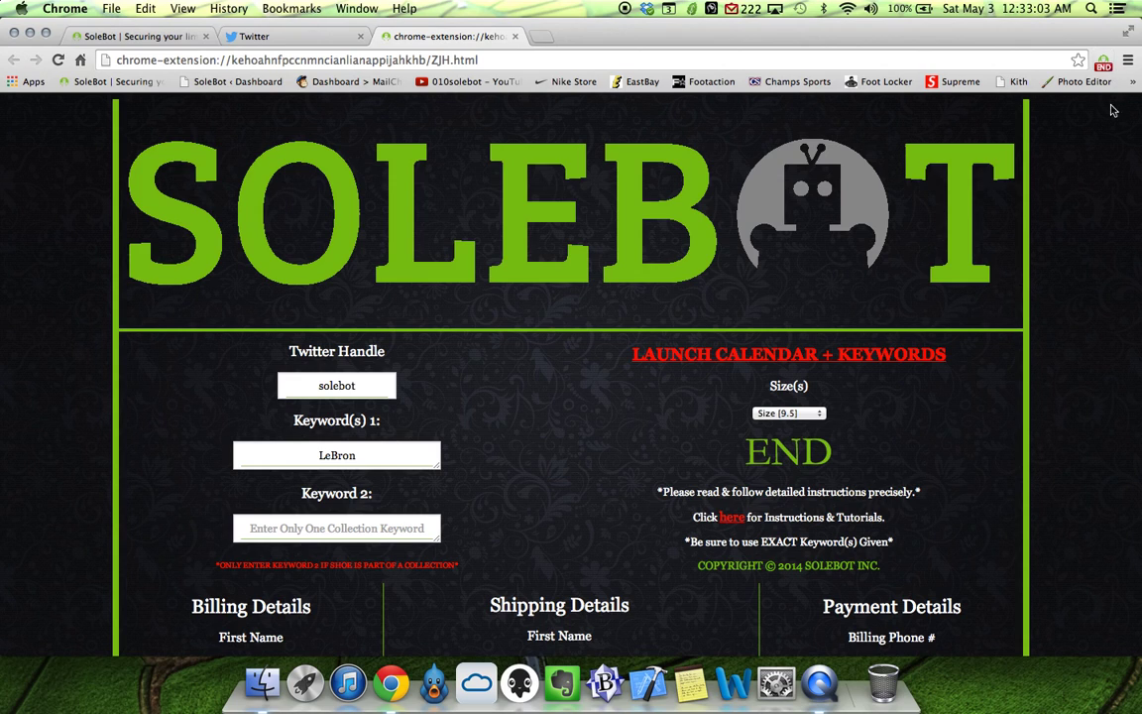
pyautogui.click(296, 38)
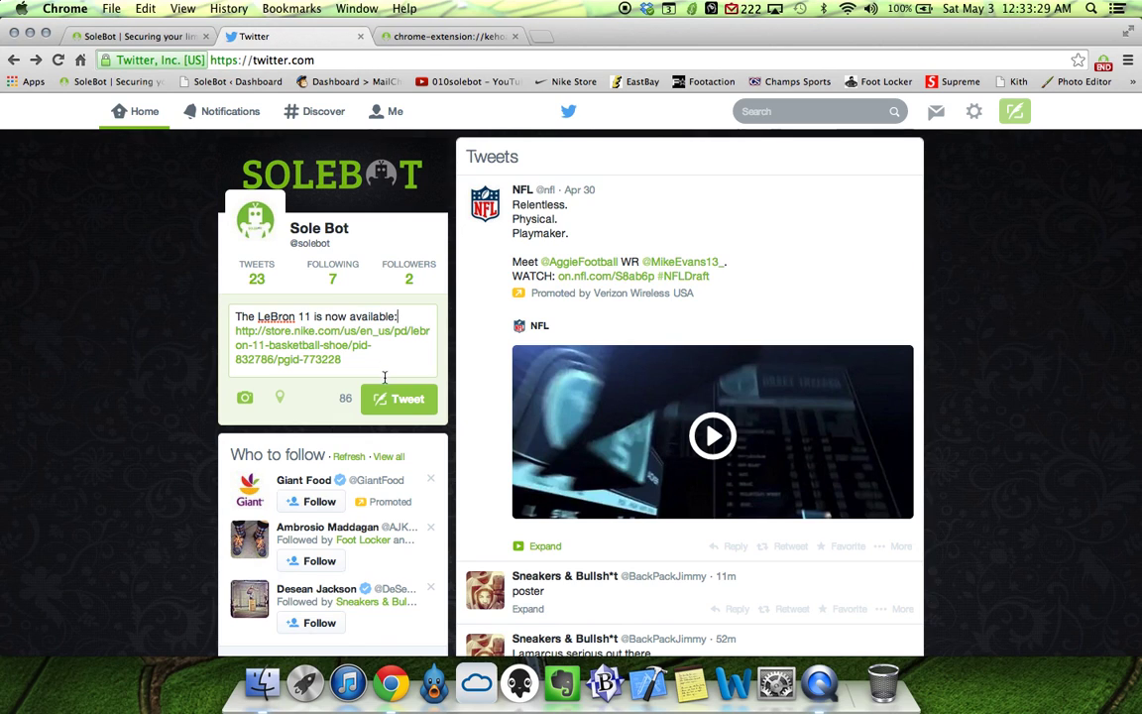
# Publish the drafted LeBron 11 tweet containing the Nike Store link.
pyautogui.click(389, 398)
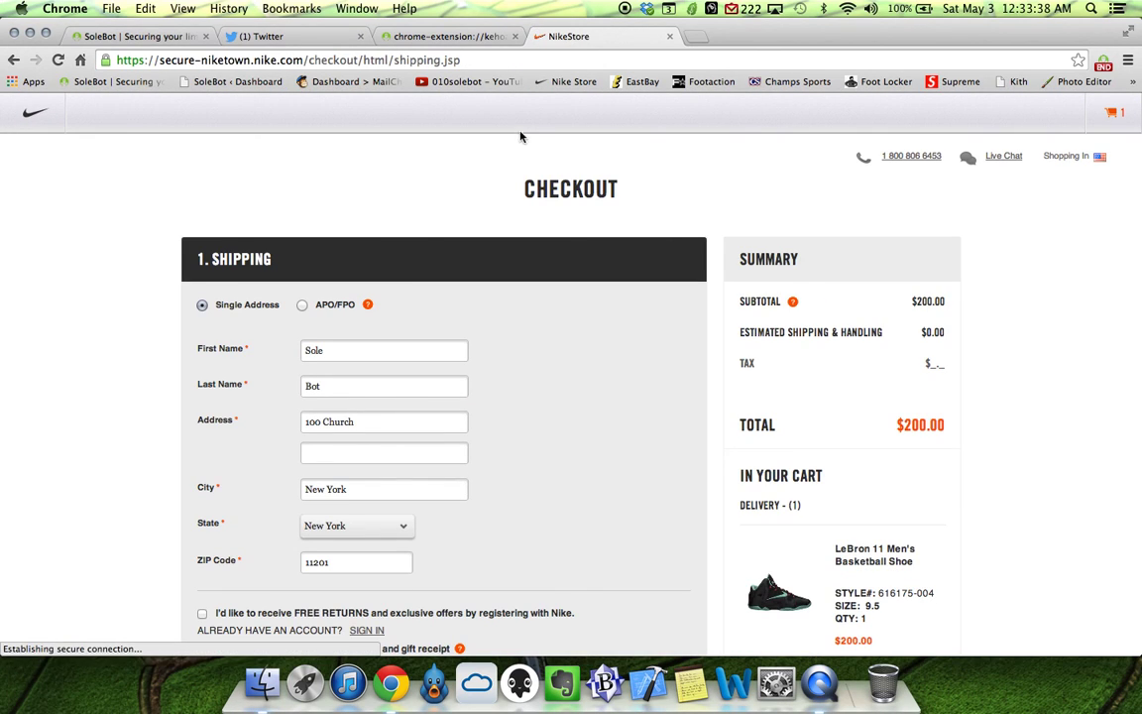
# Check the extension page and the Twitter timeline's posted tweet, then return to the SoleBot website.
pyautogui.click(470, 37)
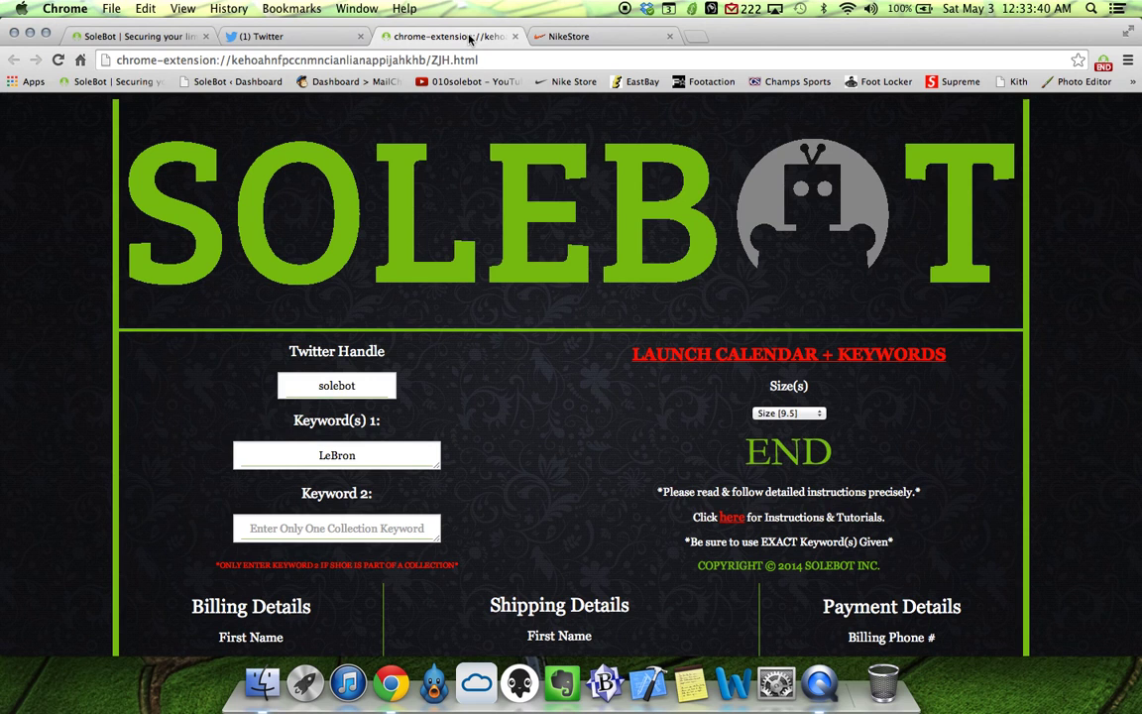
pyautogui.click(279, 37)
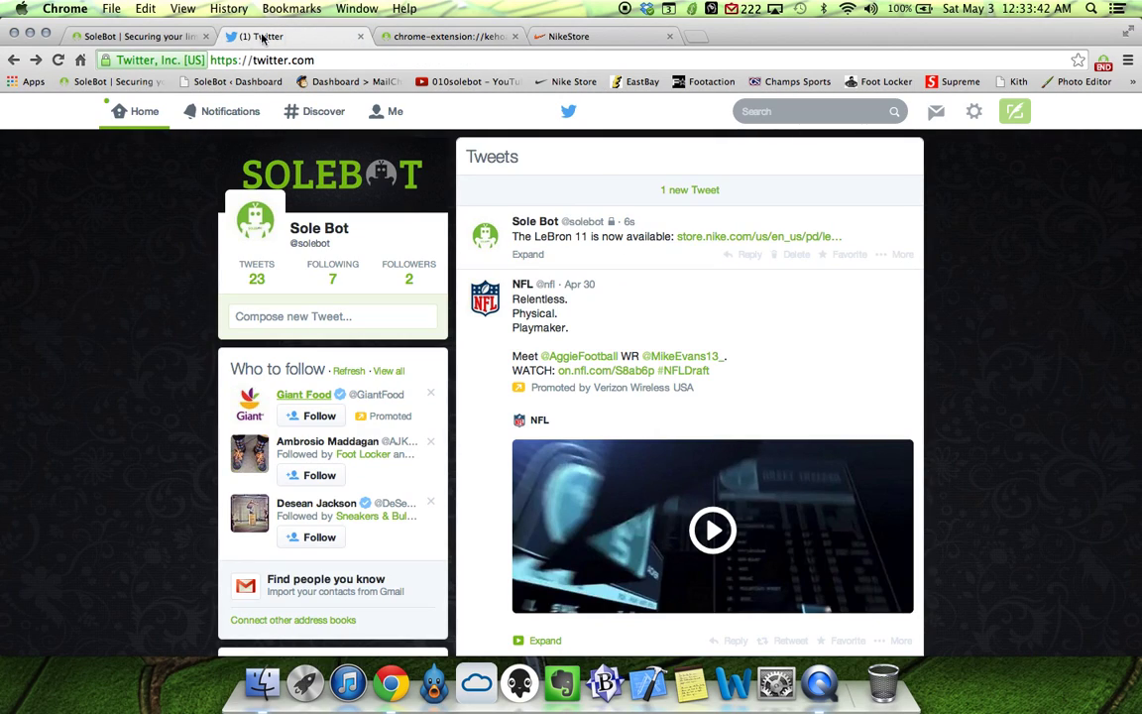
pyautogui.click(166, 36)
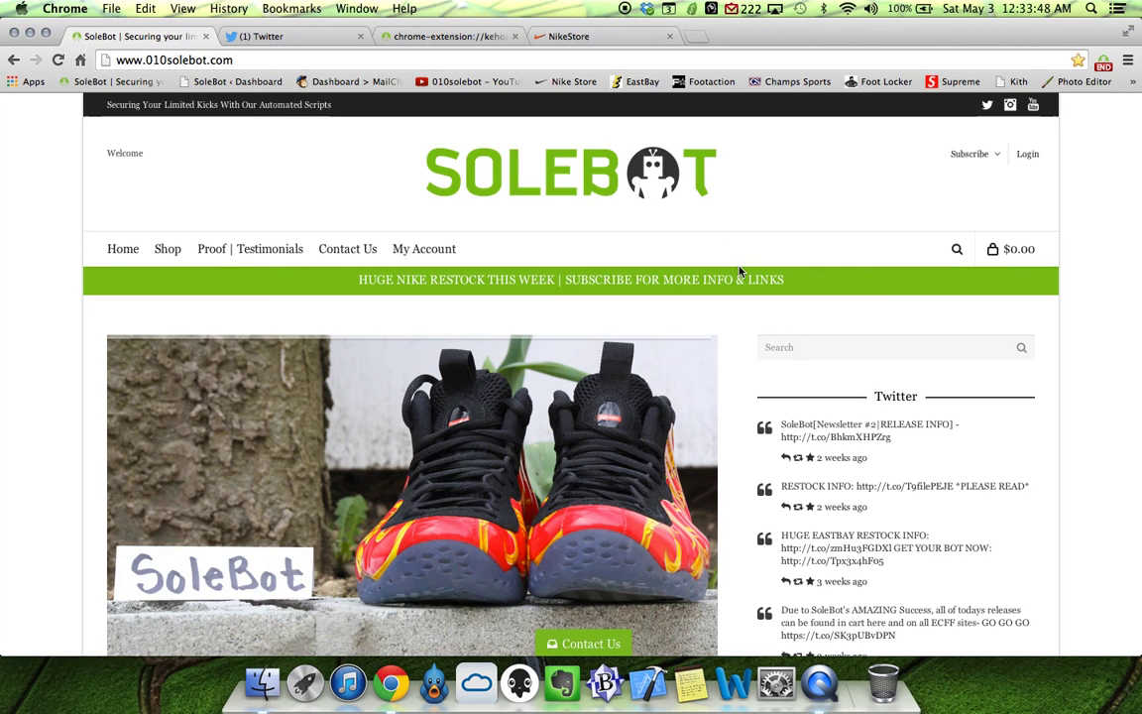
pyautogui.click(613, 645)
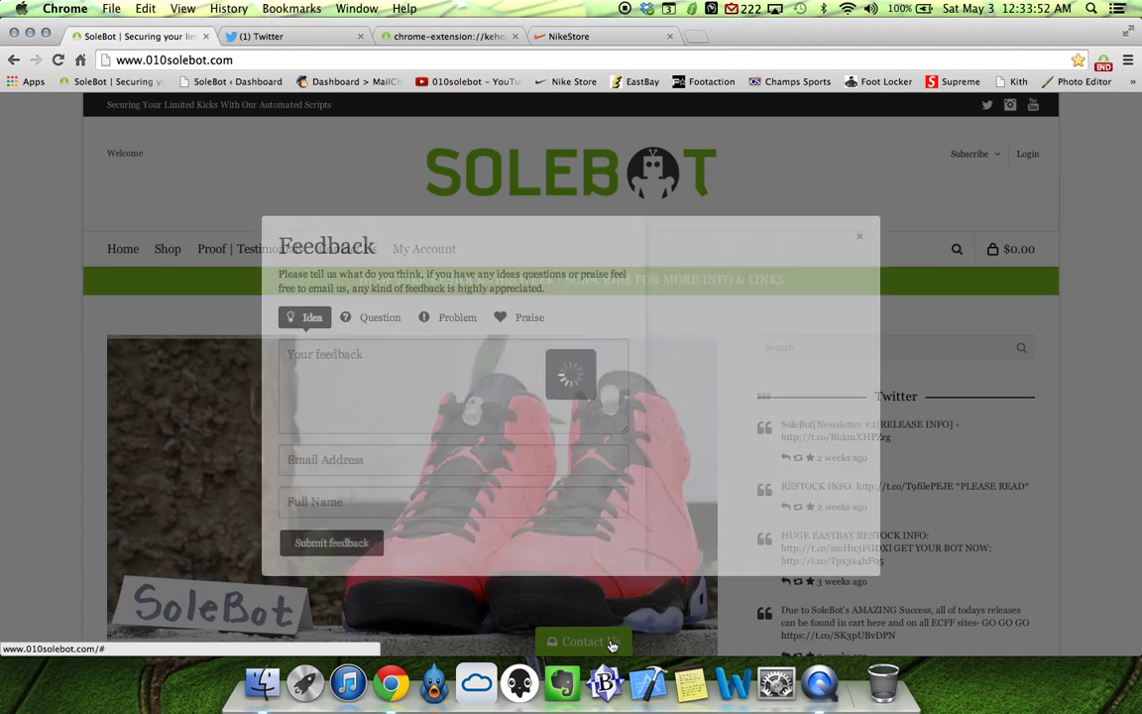
pyautogui.click(857, 237)
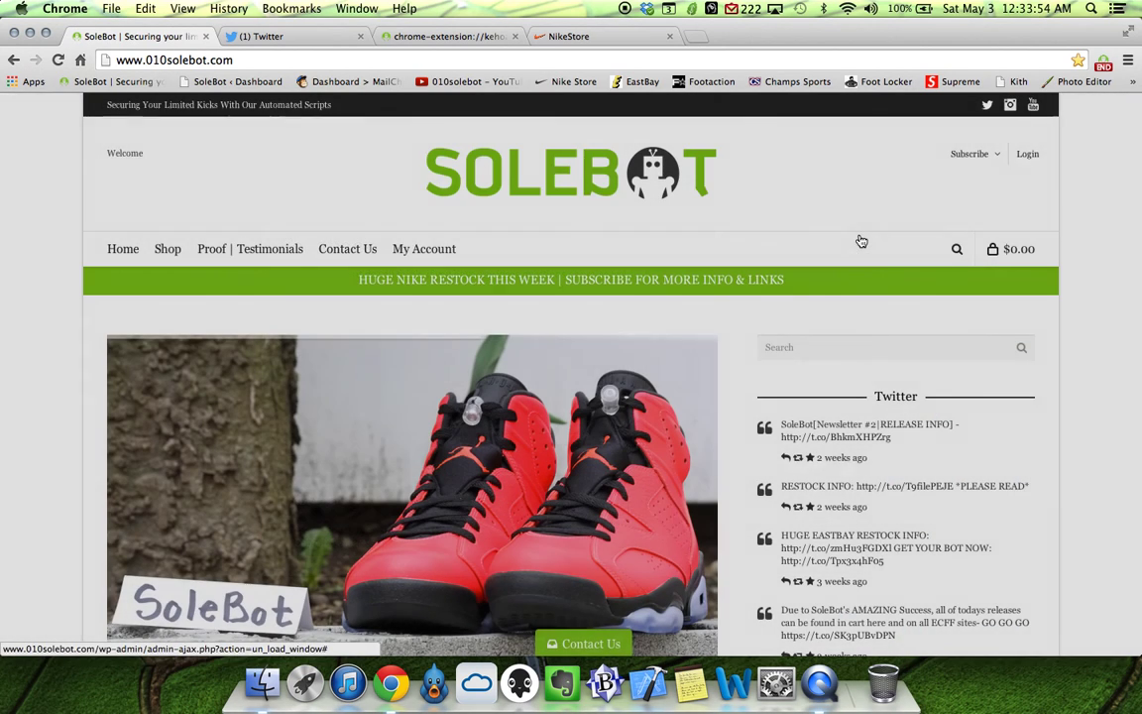